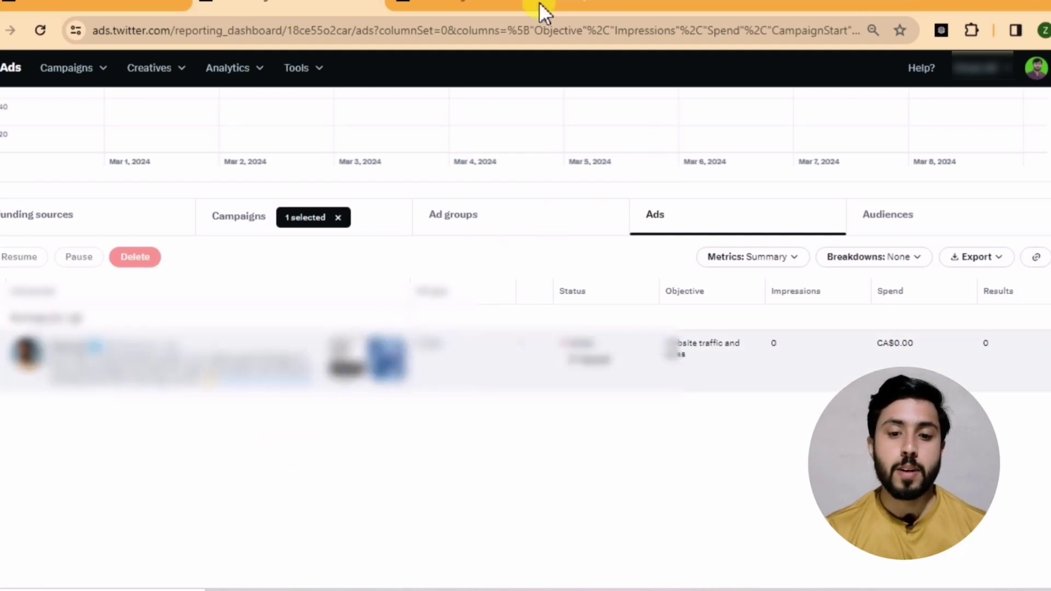
Step: View the other account's ad pending premium verification, then go to the X home feed
click(466, 5)
scroll(616, 427, down, 3)
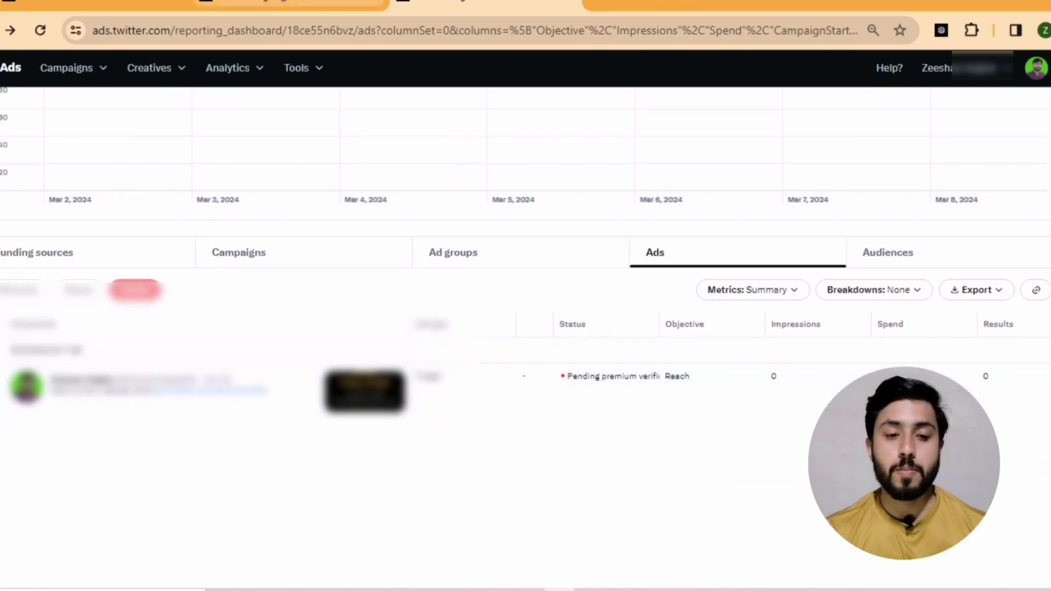
click(288, 5)
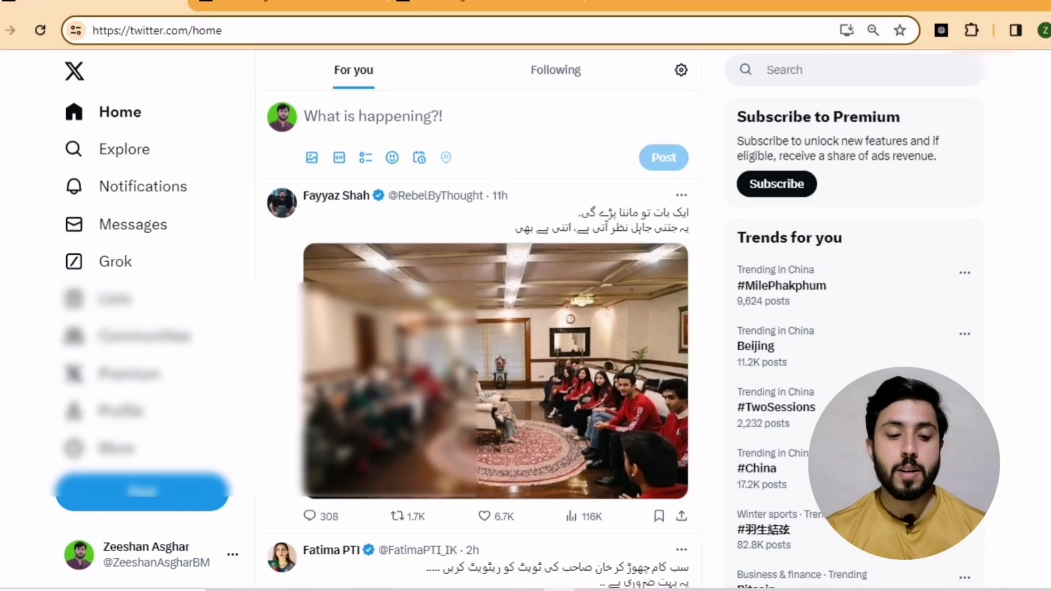
scroll(493, 329, down, 3)
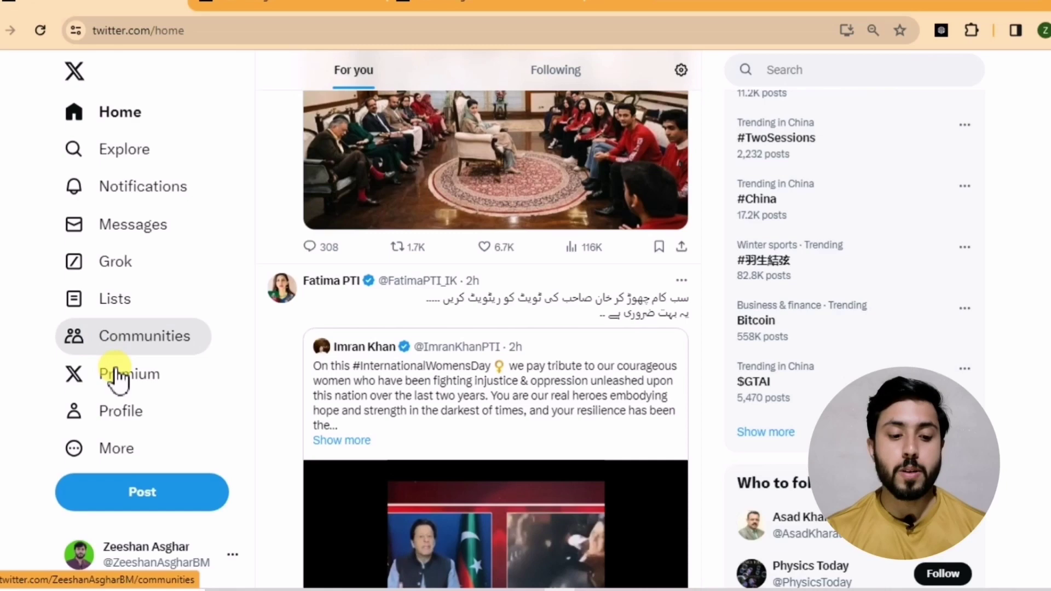
Step: Open the Premium 'Who are you?' chooser with Premium individual selected
click(103, 375)
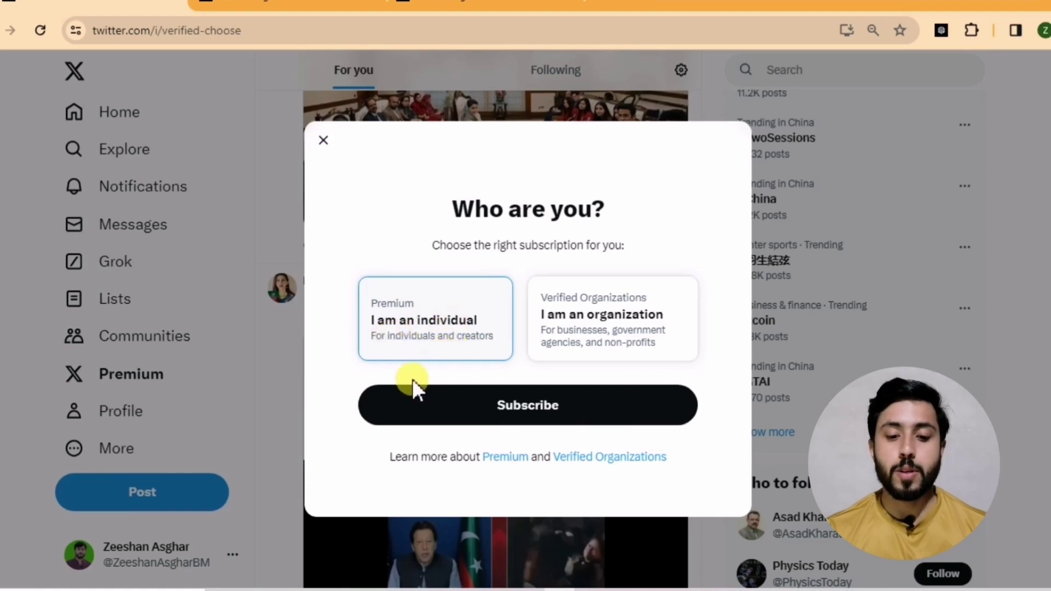
click(457, 406)
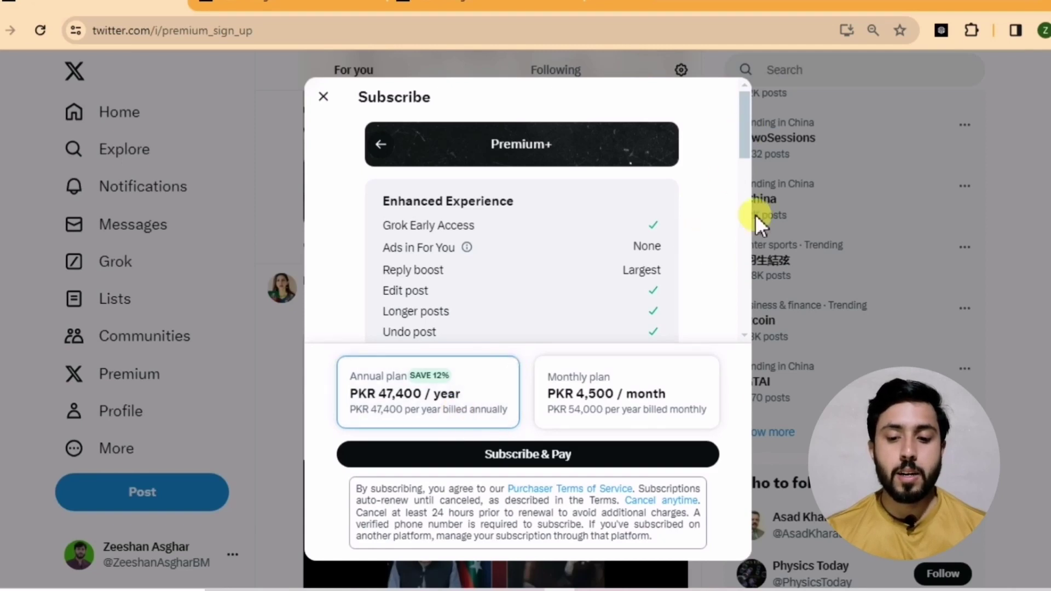
scroll(754, 247, down, 5)
scroll(747, 320, down, 5)
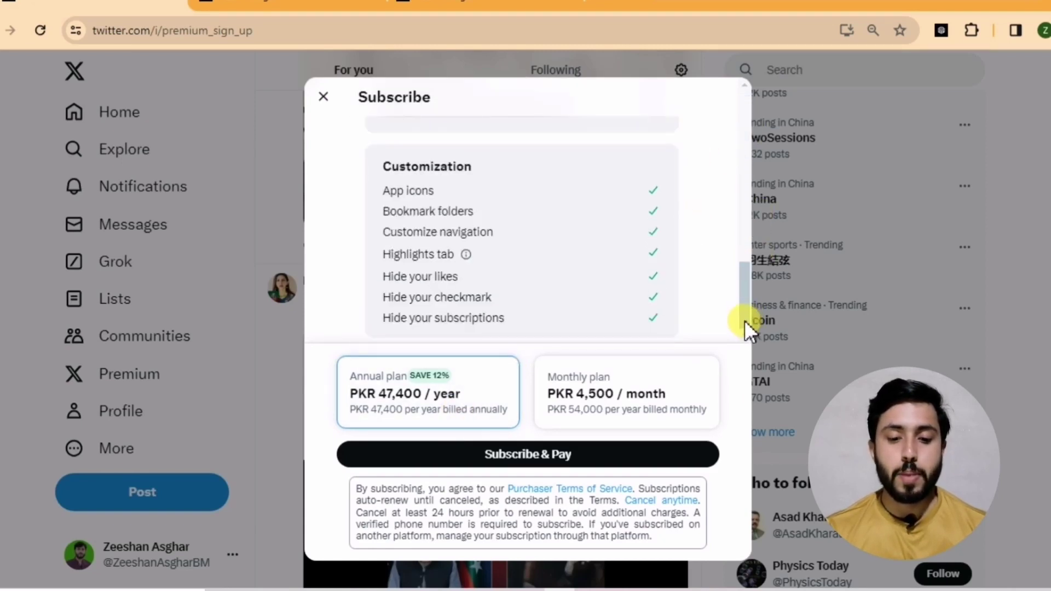
scroll(733, 171, up, 5)
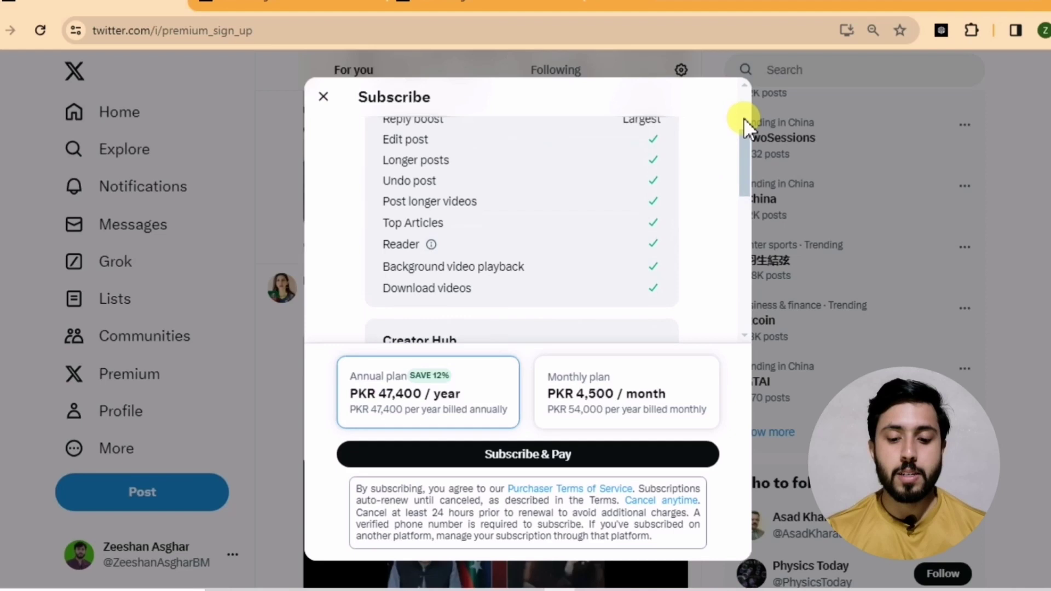
scroll(743, 117, up, 5)
scroll(744, 118, up, 3)
drag(741, 129, 747, 105)
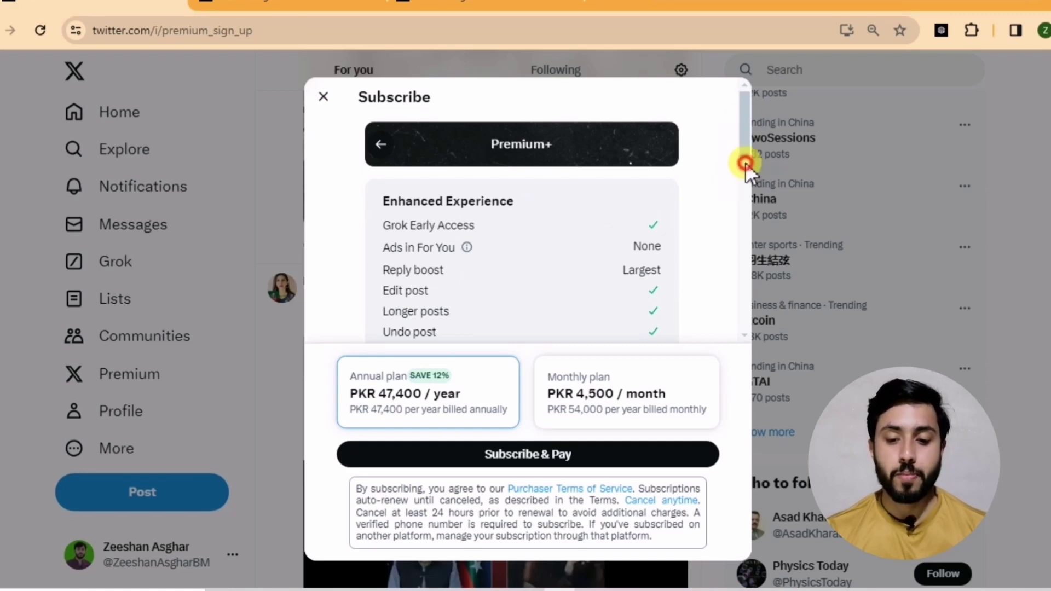
drag(745, 162, 756, 279)
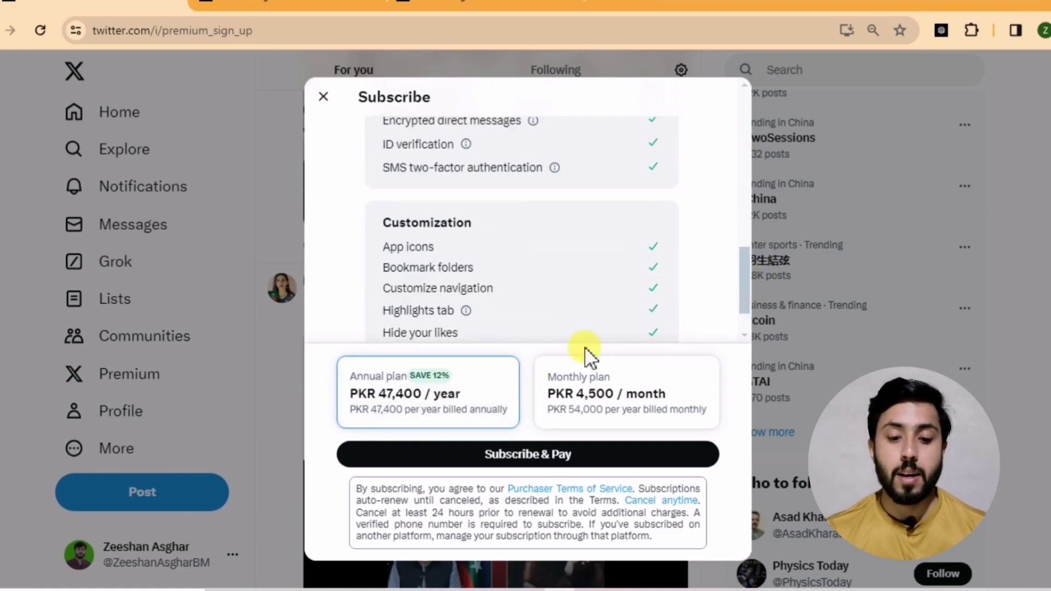
drag(749, 275, 745, 307)
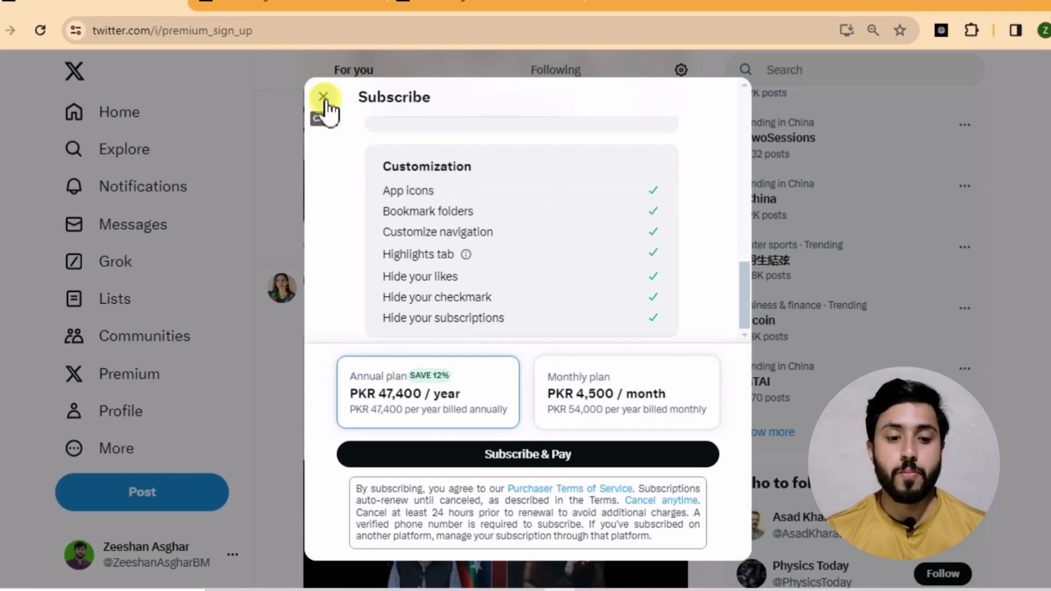
click(326, 103)
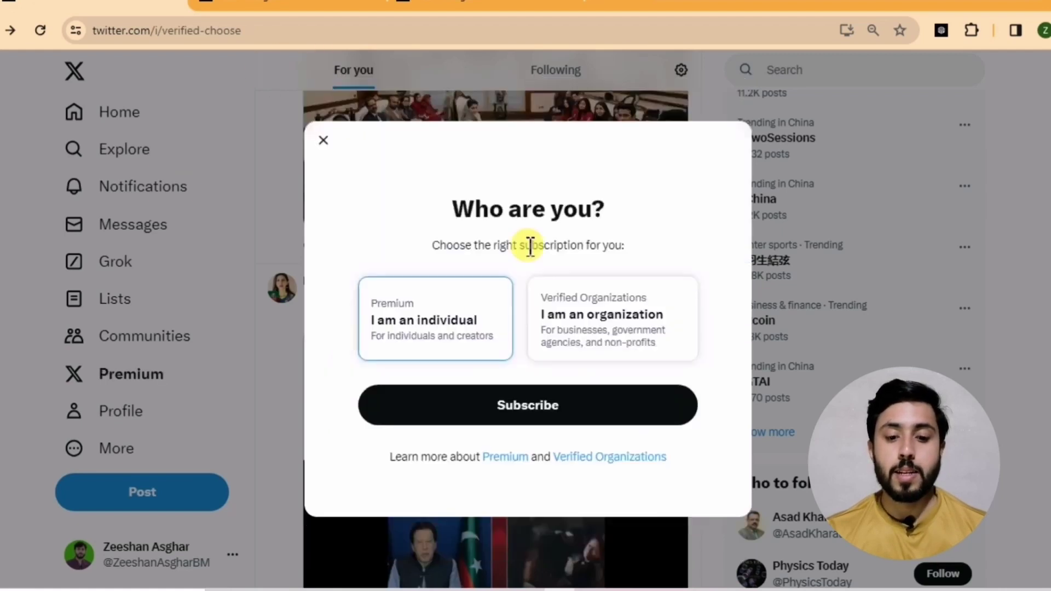
Step: Close the 'Who are you?' dialog and go back to the ads report with the halted ad
click(322, 140)
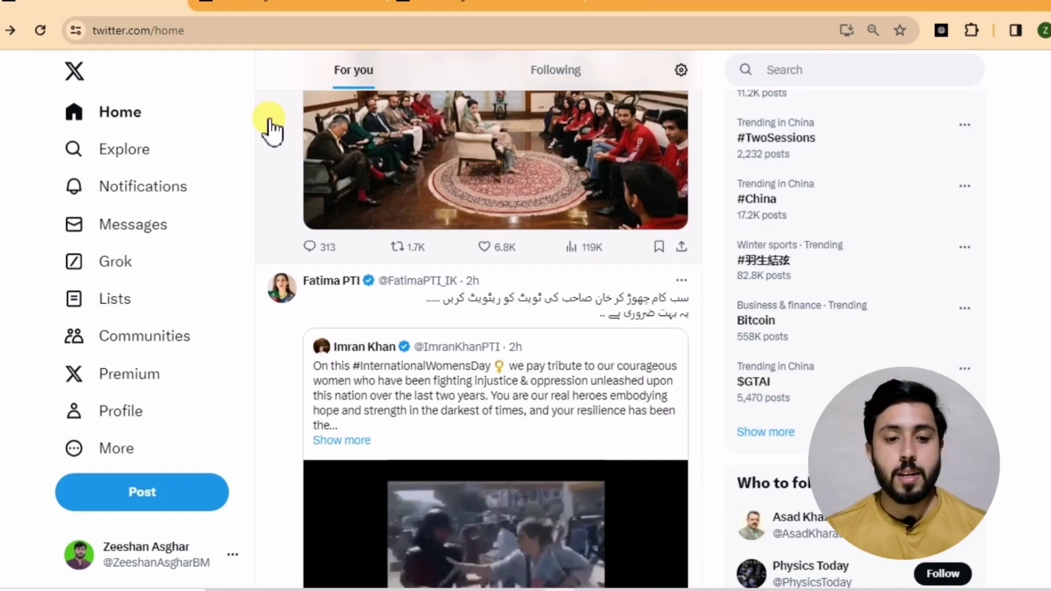
click(326, 3)
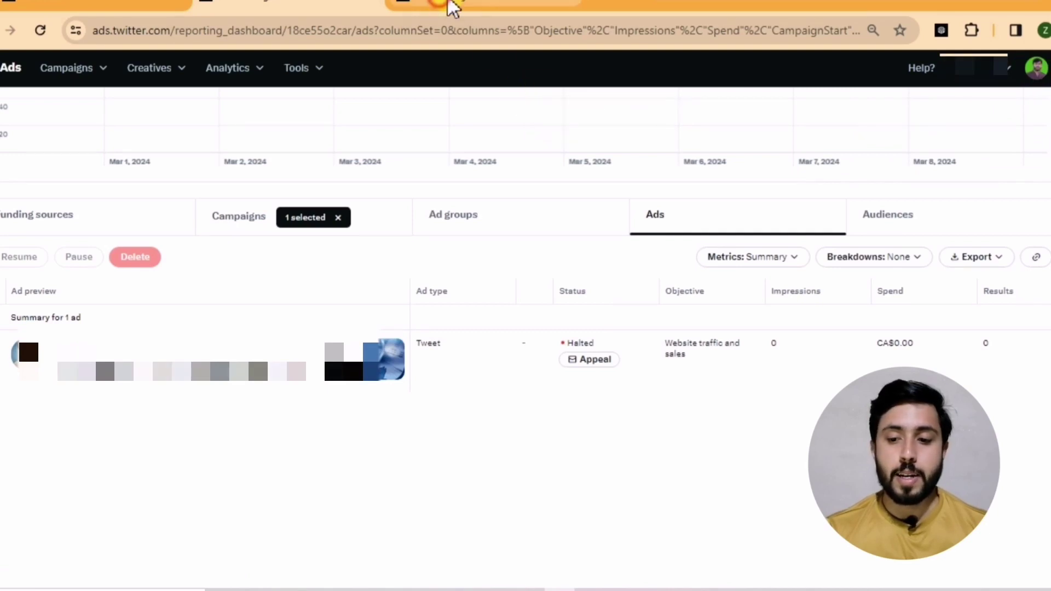
Step: Go to the other ad account's 'Pay amount due' billing page, showing a $0.00 balance
click(451, 6)
click(978, 68)
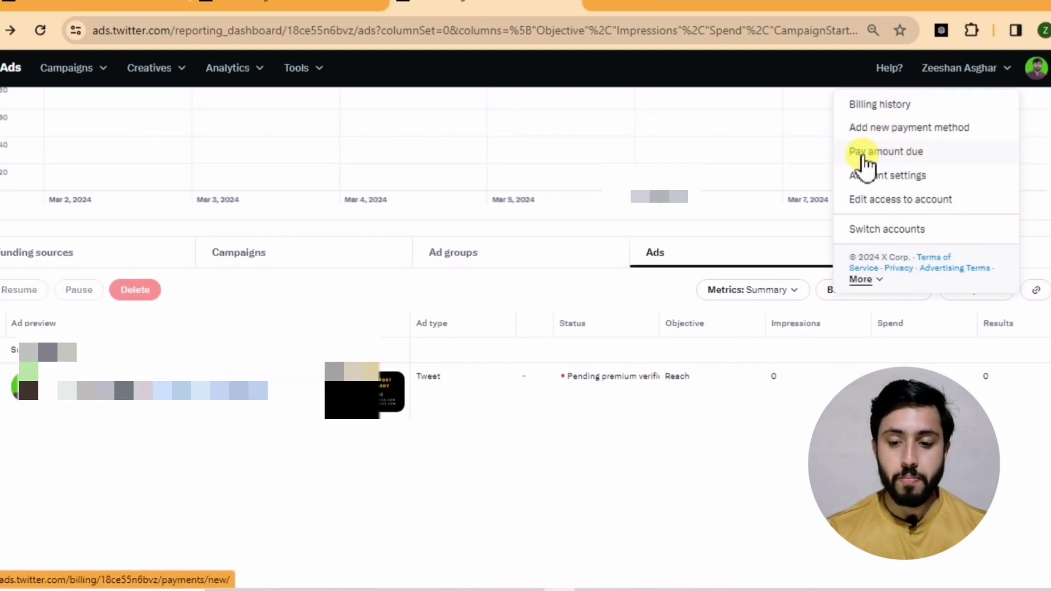
click(883, 155)
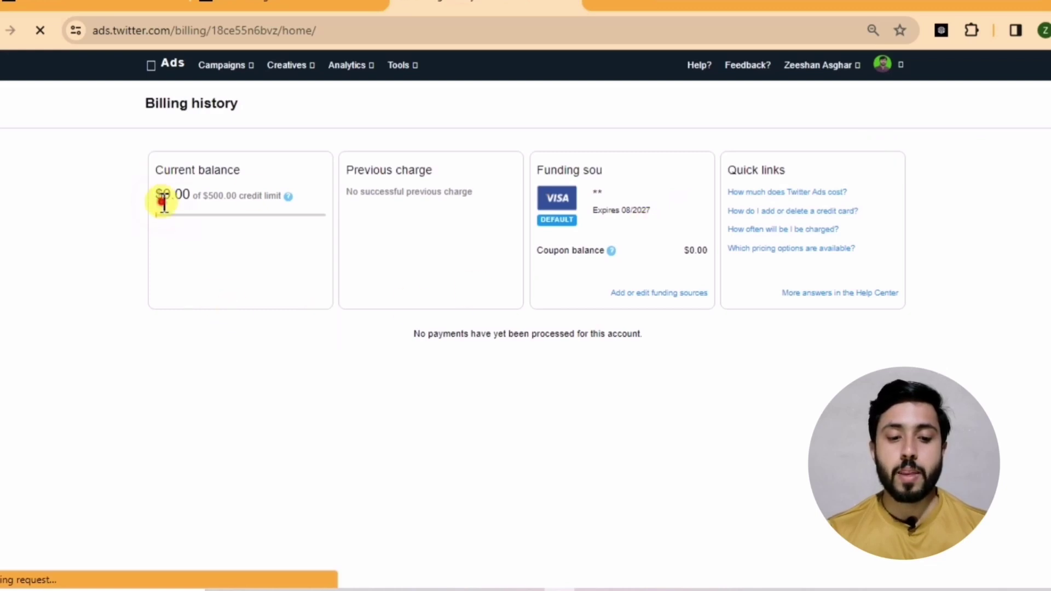
drag(162, 195, 300, 197)
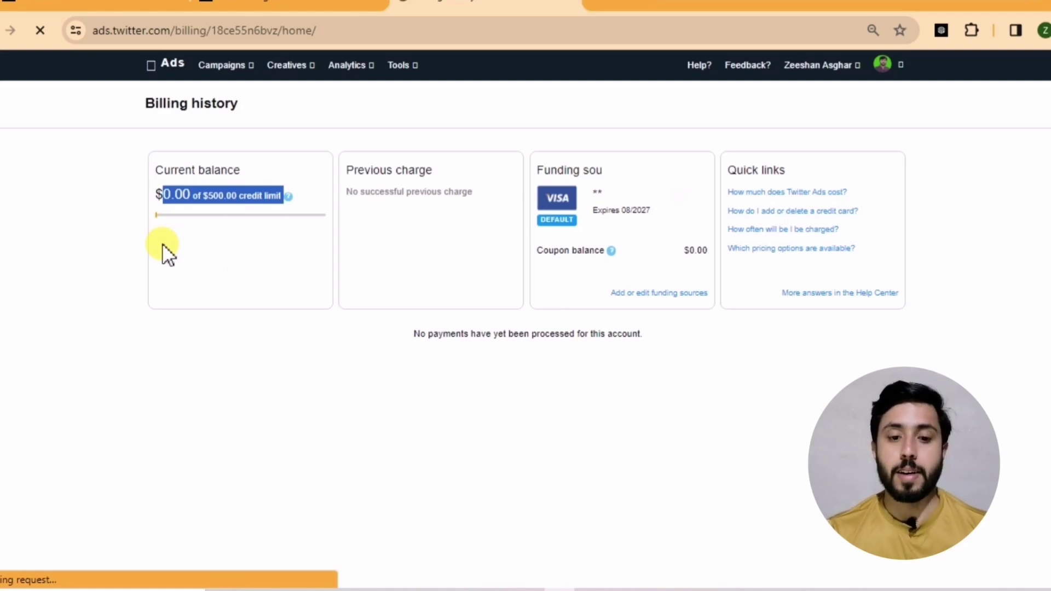
click(137, 238)
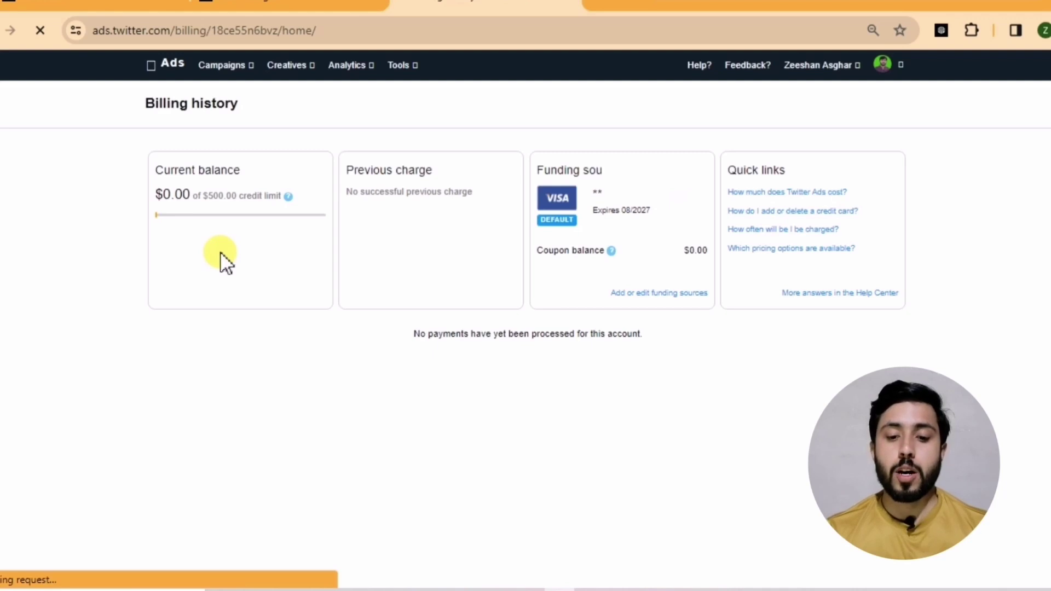
drag(601, 210, 662, 211)
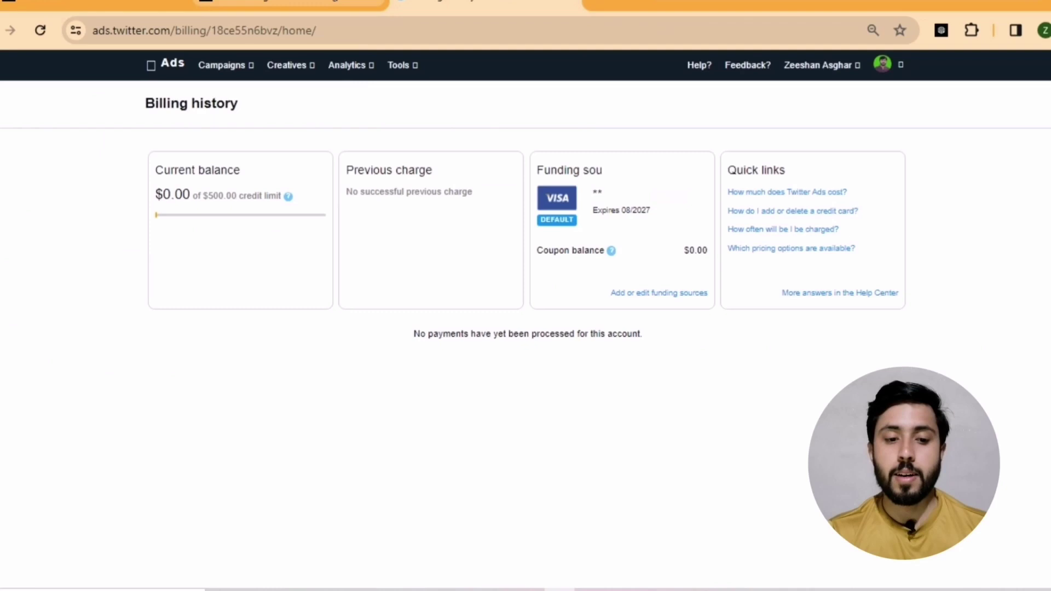
Step: Return to the Campaigns table with the one zero-spend campaign selected
click(287, 4)
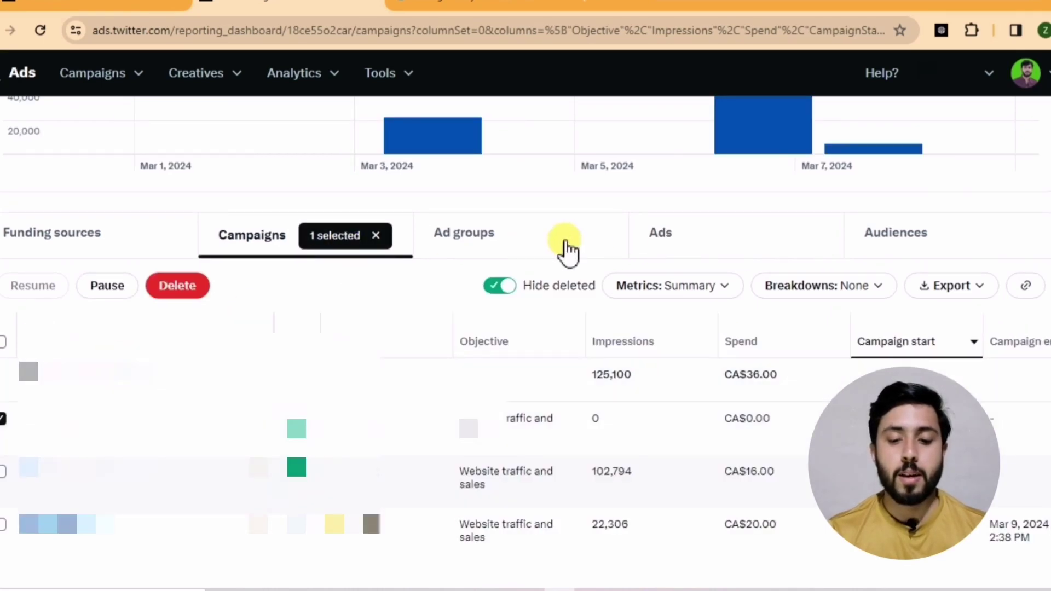
Step: Show the campaign's single halted ad, with zero impressions and an Appeal option
click(660, 236)
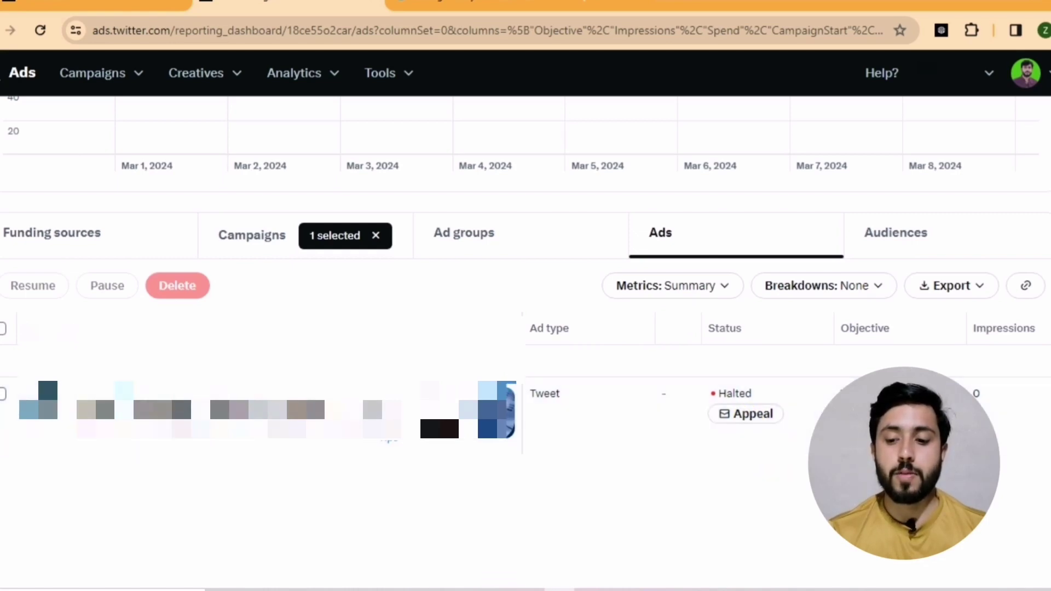
scroll(763, 468, down, 1)
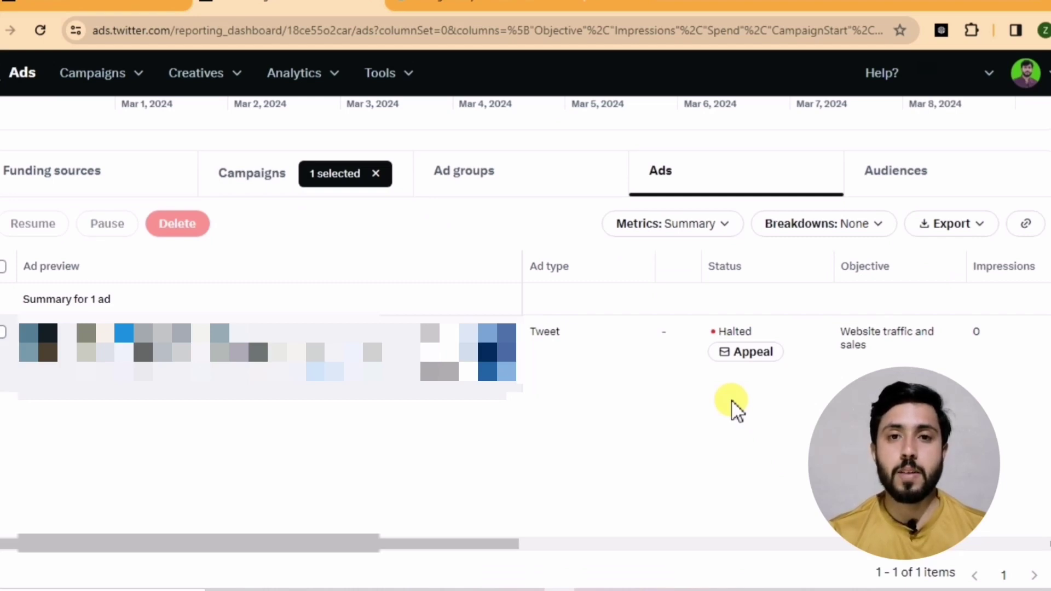
Step: Appeal the halted ad and highlight the confirmation that it resumes if accepted
click(747, 354)
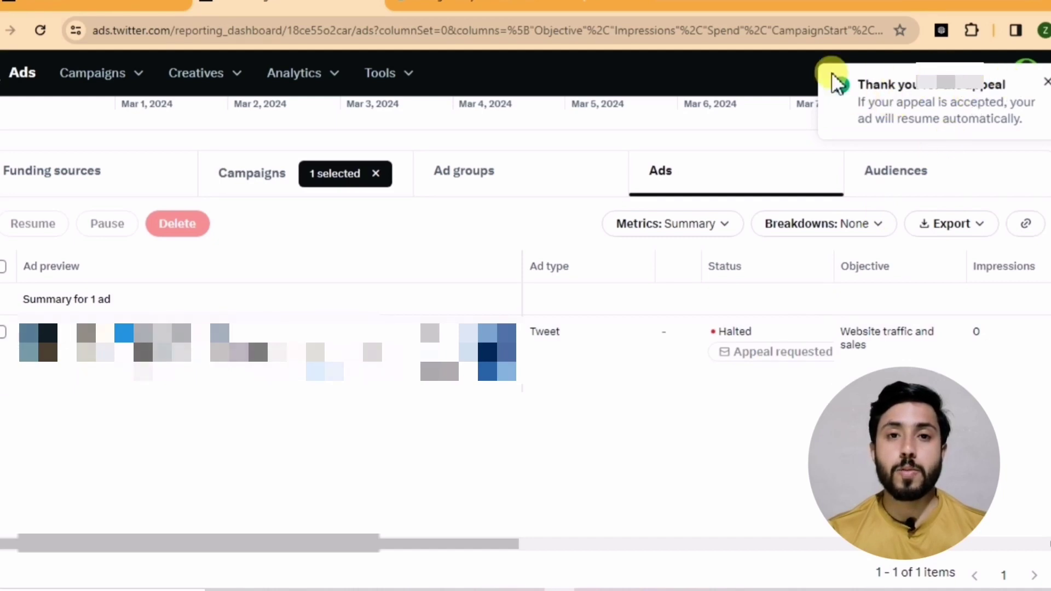
drag(858, 84, 1025, 89)
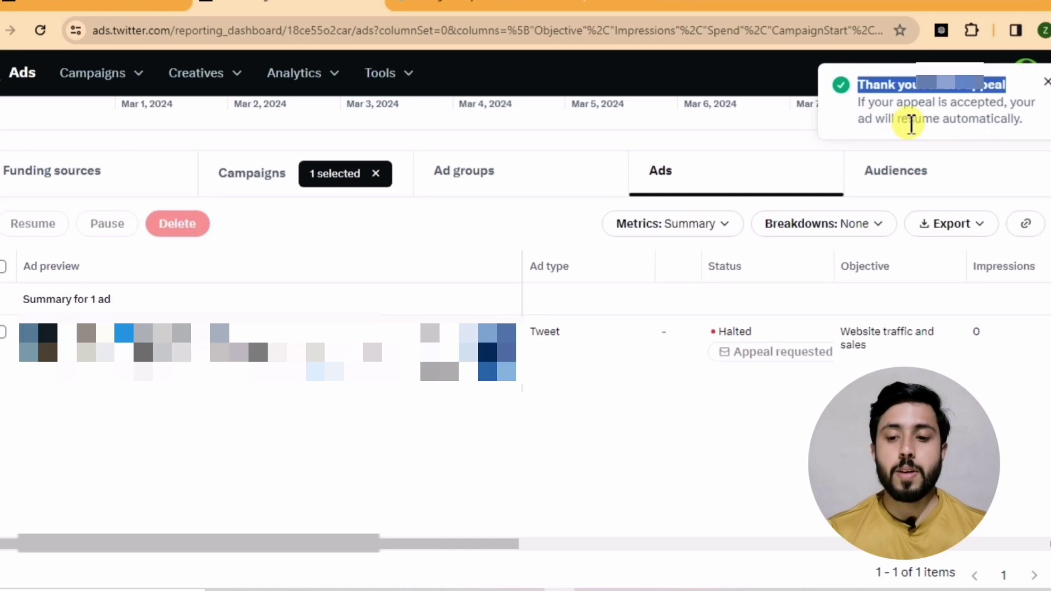
click(778, 433)
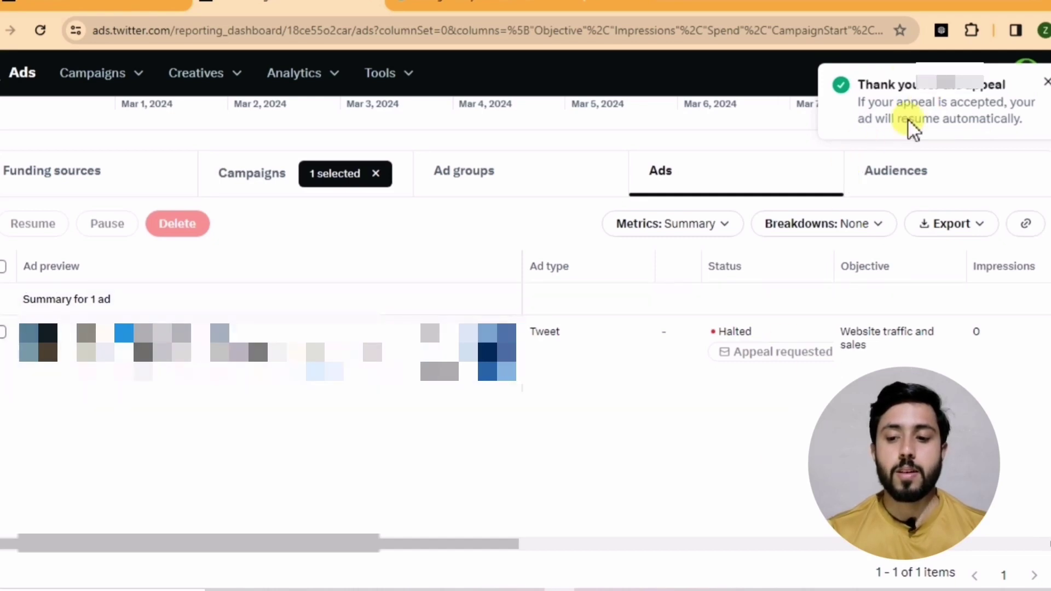
drag(1004, 101, 868, 102)
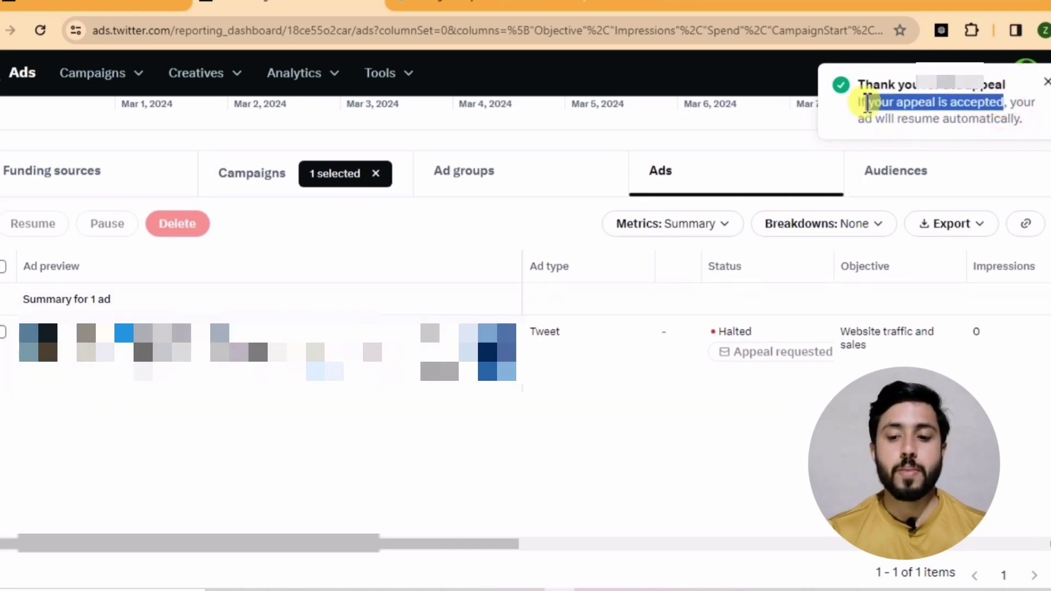
click(802, 421)
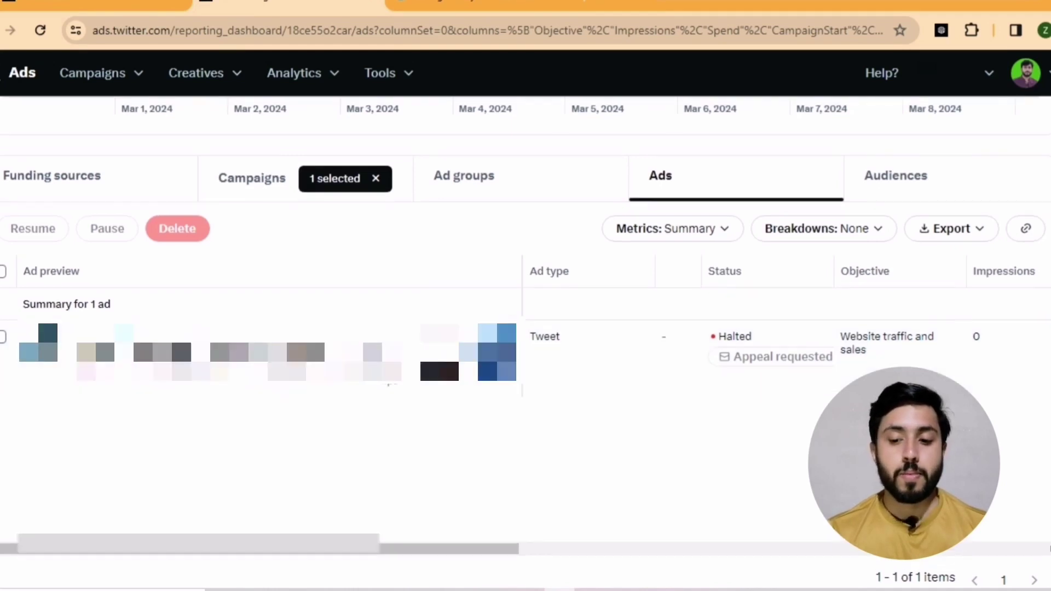
scroll(411, 329, up, 1)
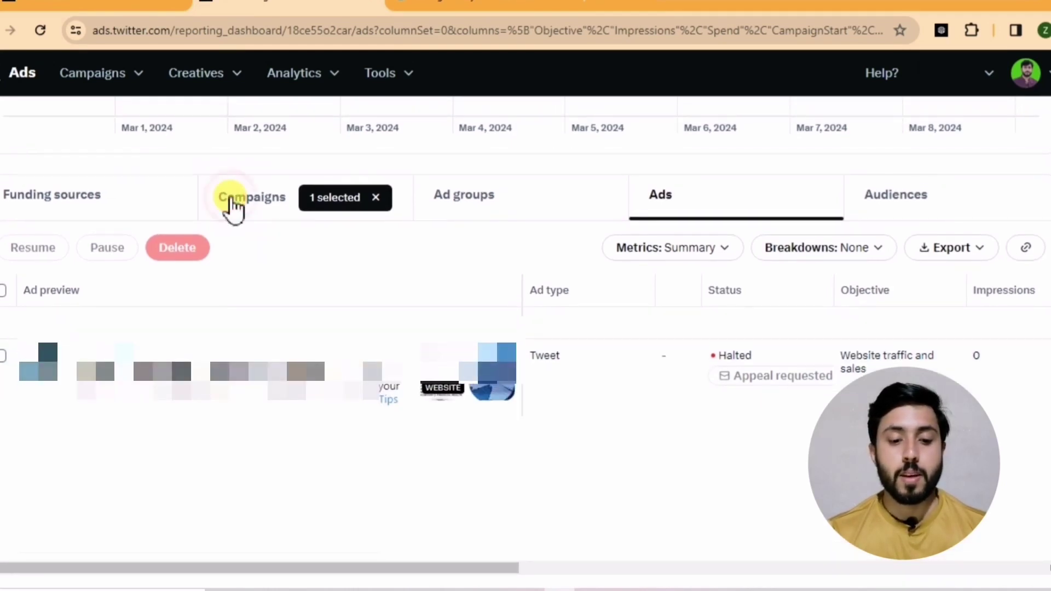
Step: Return to the Campaigns list, with the appealed ad's zero-spend campaign still selected
click(234, 205)
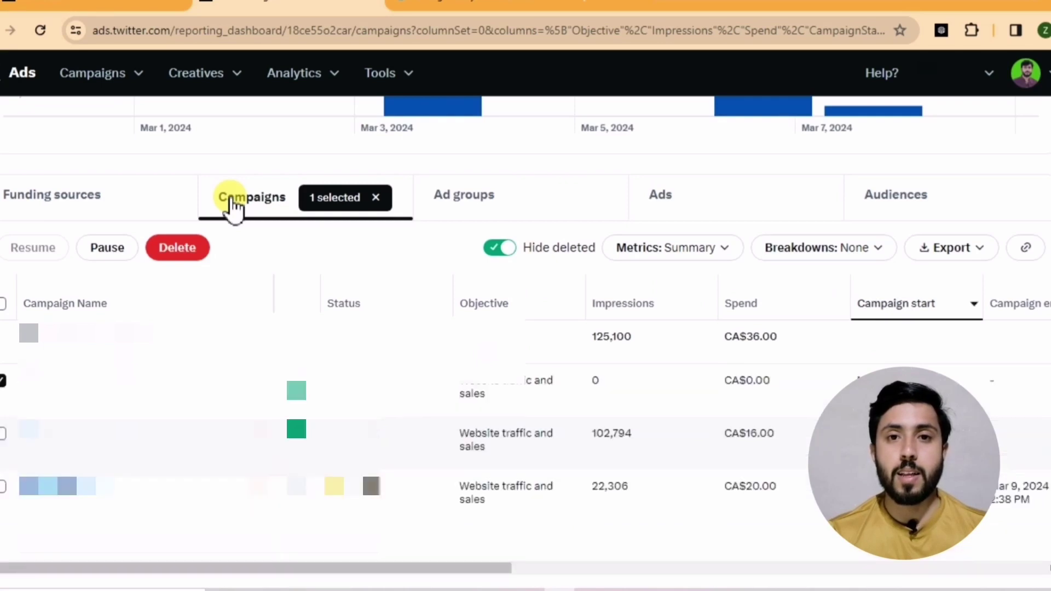